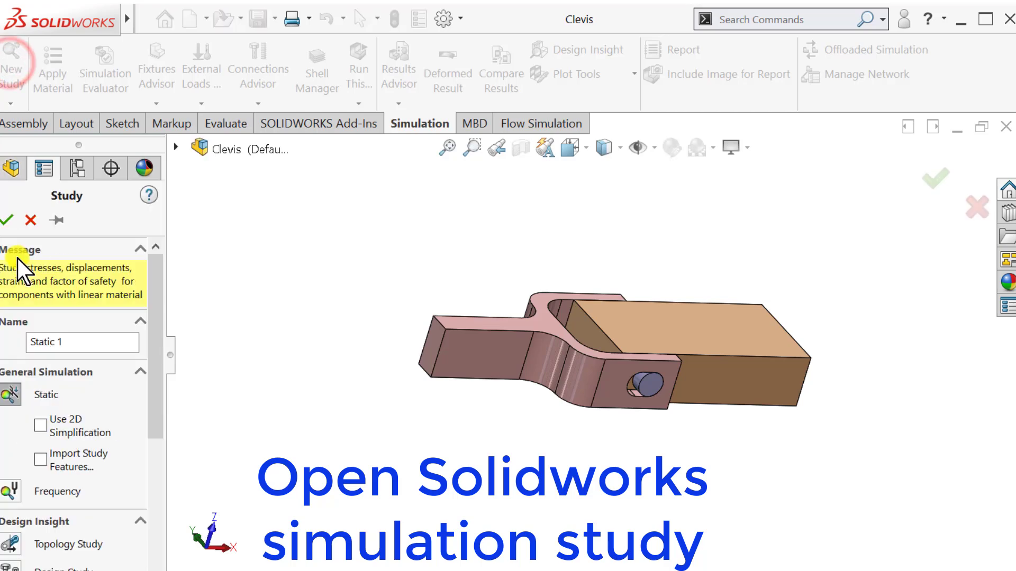
# Name the new static study "Stattic Study" and create it
pyautogui.doubleClick(80, 338)
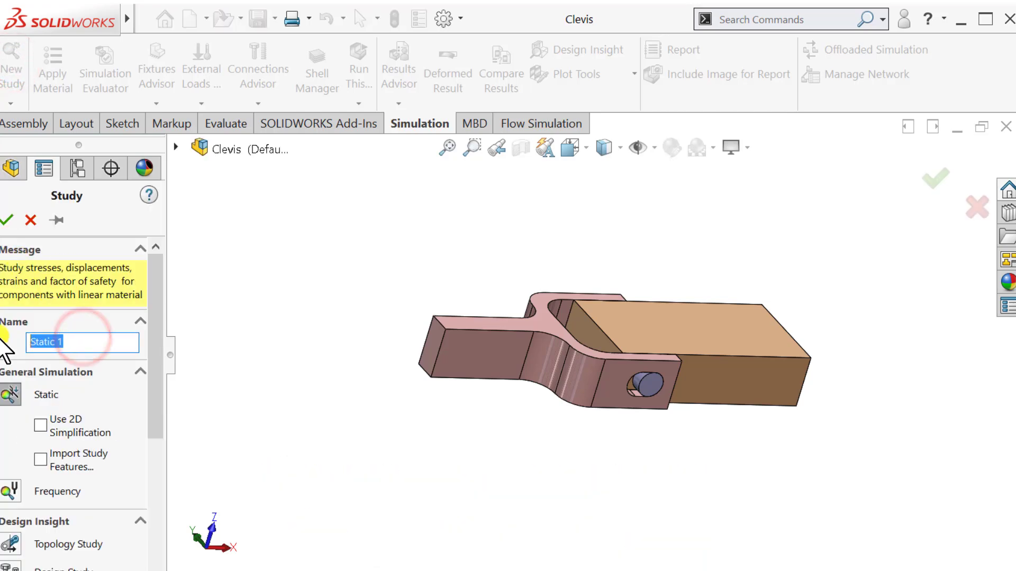
pyautogui.write('St')
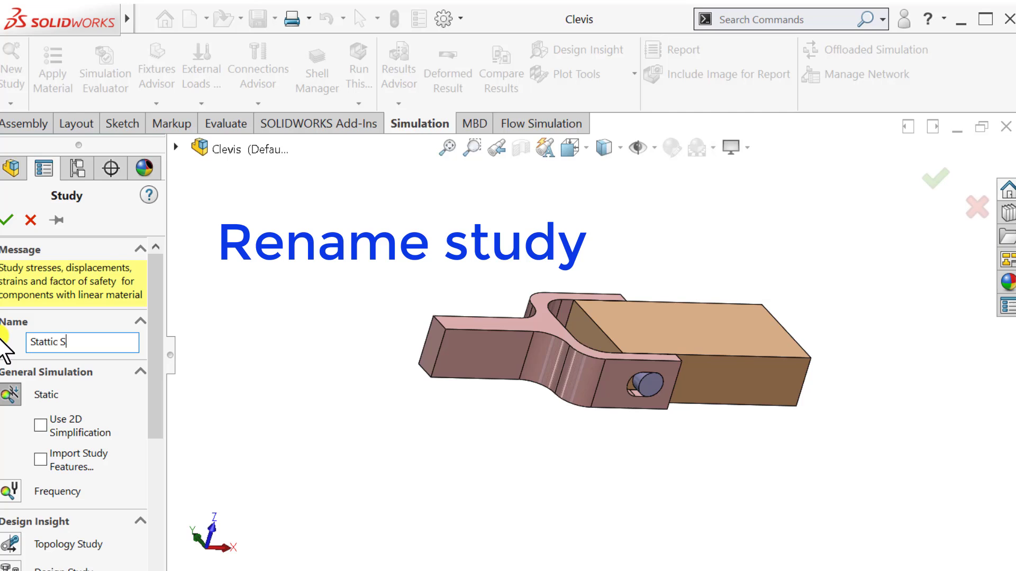
pyautogui.write('udy')
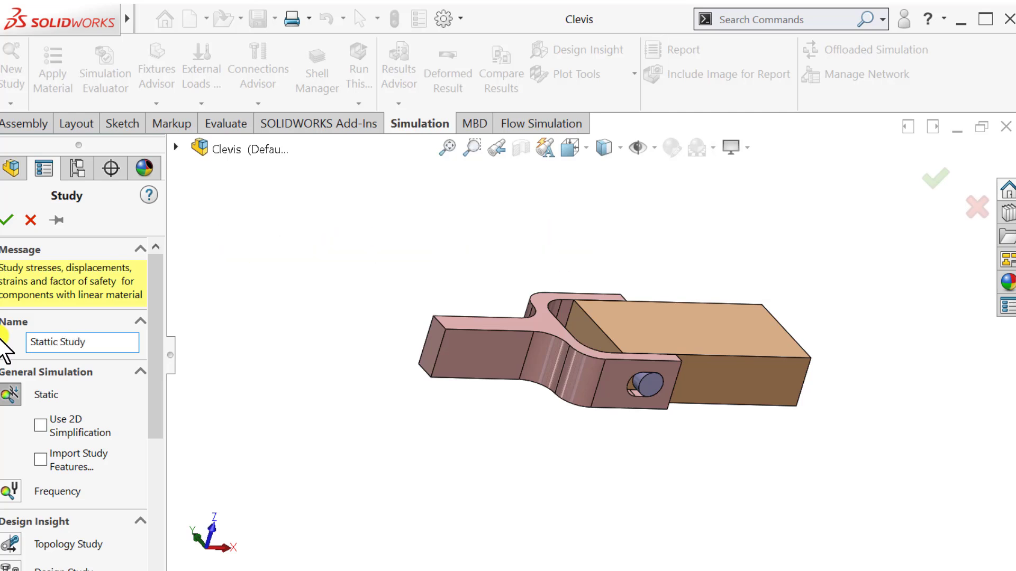
pyautogui.click(6, 220)
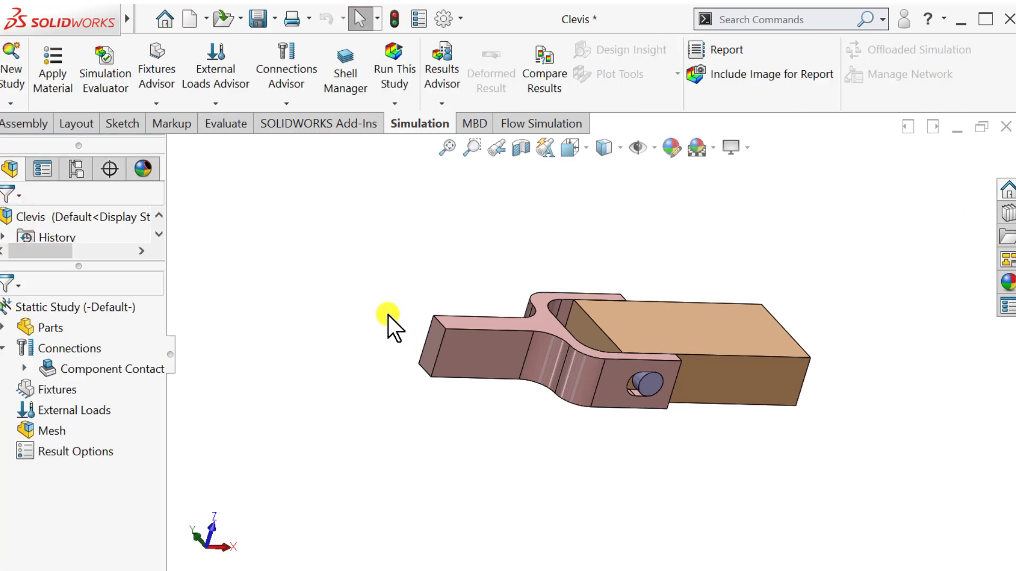
# Apply the favorite material Plain Carbon Steel to all parts in the study
pyautogui.rightClick(25, 327)
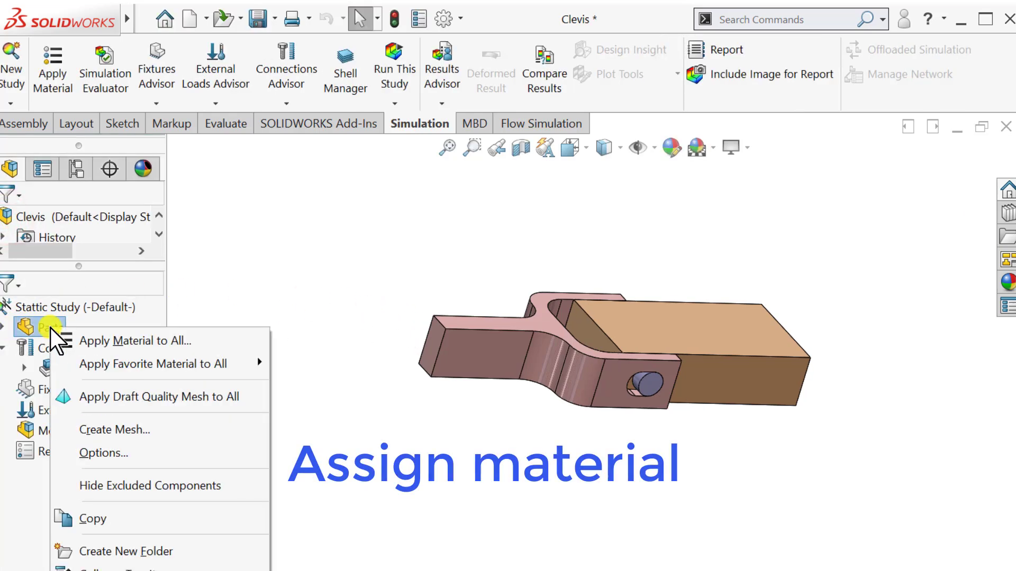
pyautogui.moveTo(210, 375)
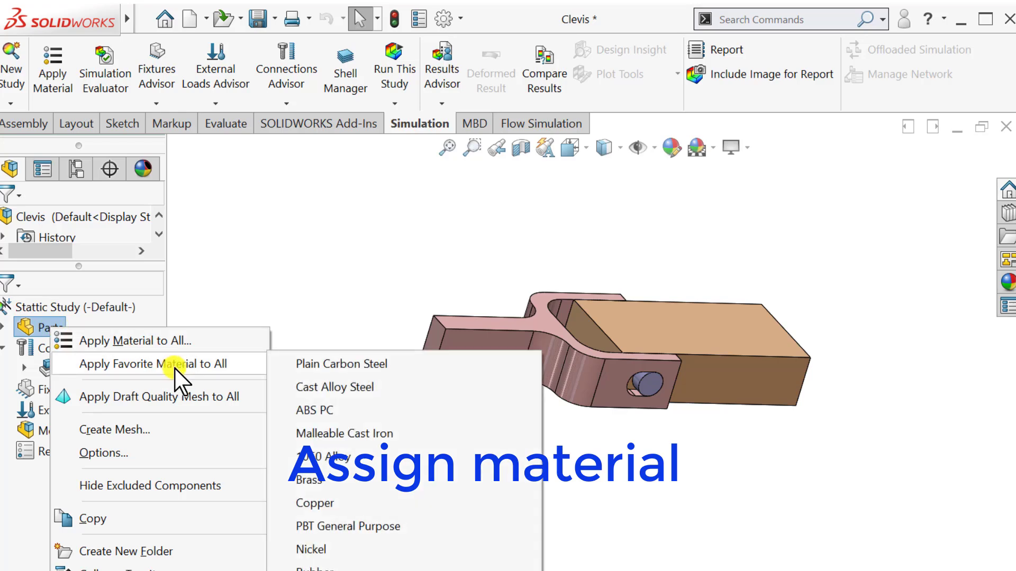
pyautogui.click(341, 364)
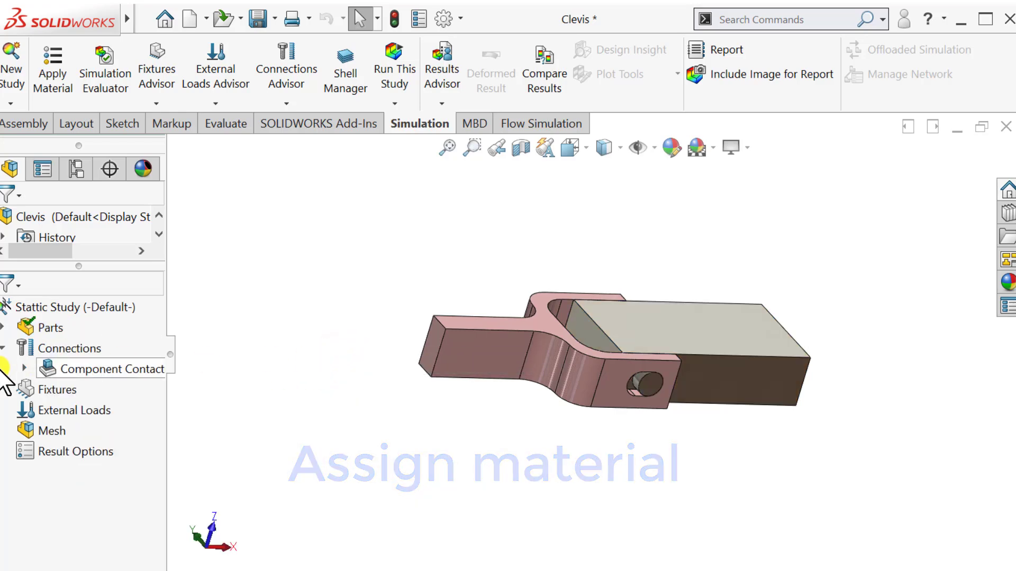
# Change the global component contact of the assembly to No Penetration
pyautogui.click(24, 369)
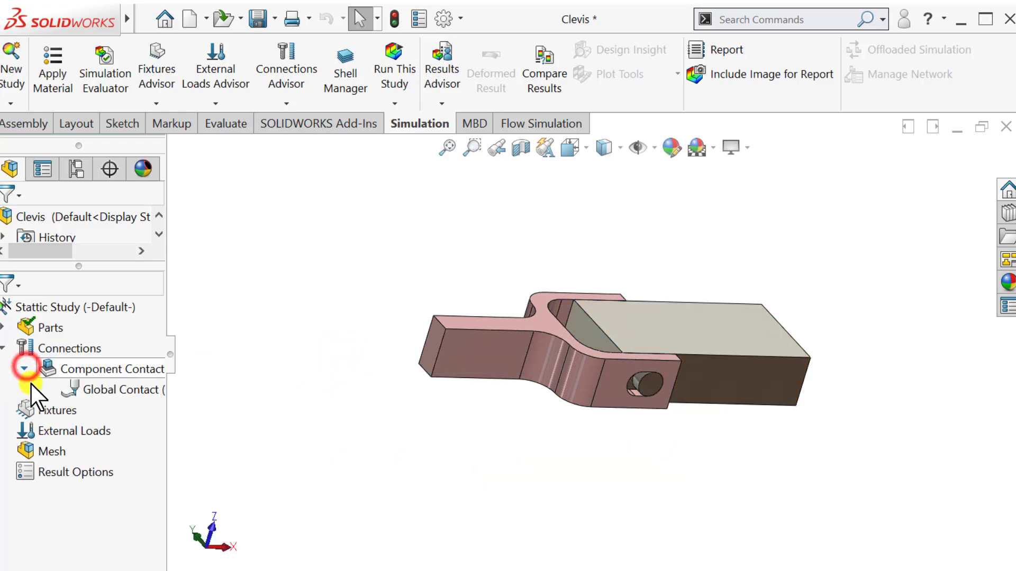
pyautogui.click(84, 398)
pyautogui.rightClick(84, 398)
pyautogui.click(102, 402)
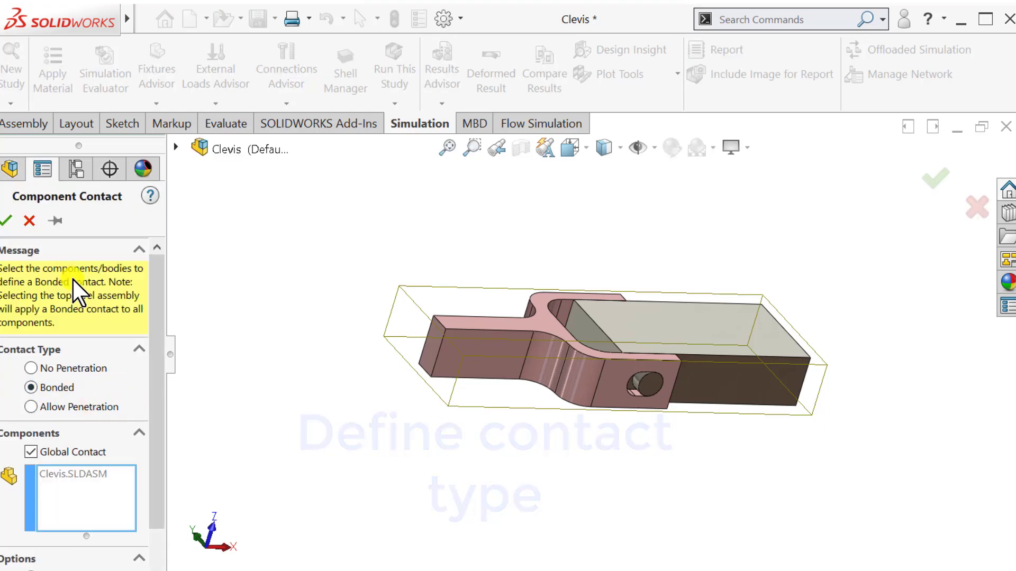
pyautogui.click(29, 369)
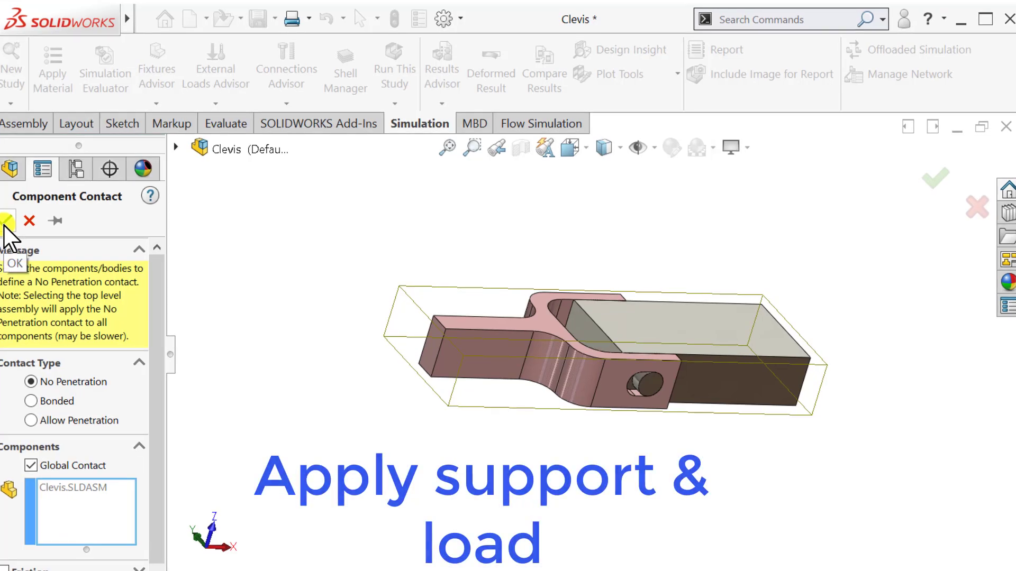
pyautogui.click(9, 219)
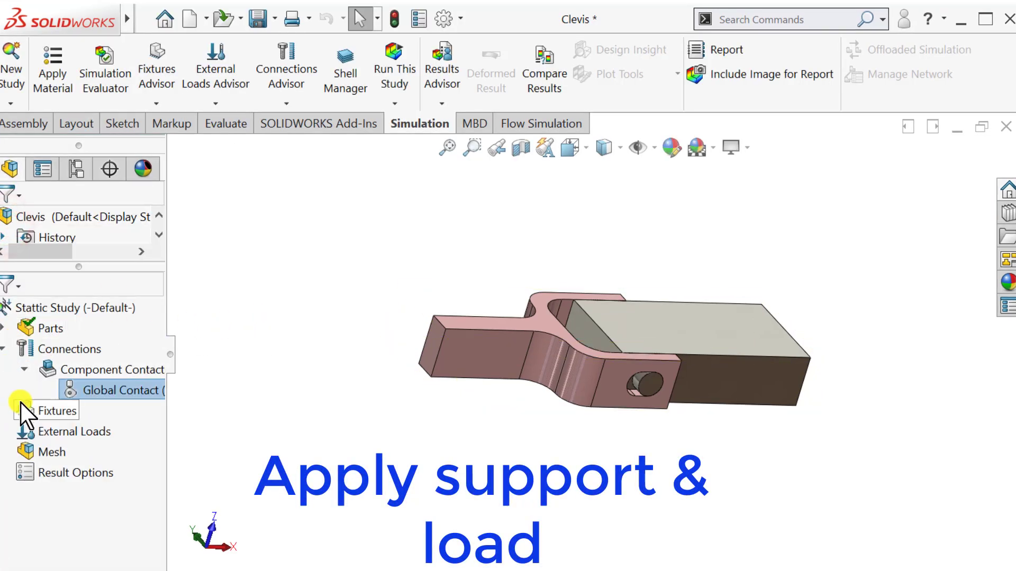
# Add a Fixed Geometry fixture to the flat end face of the clevis shank
pyautogui.rightClick(30, 415)
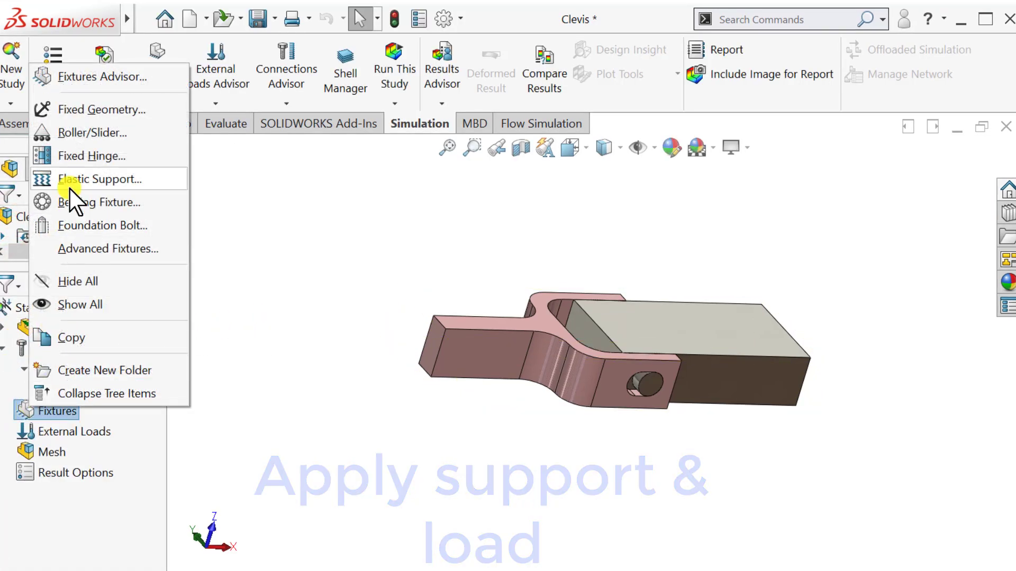
pyautogui.click(90, 109)
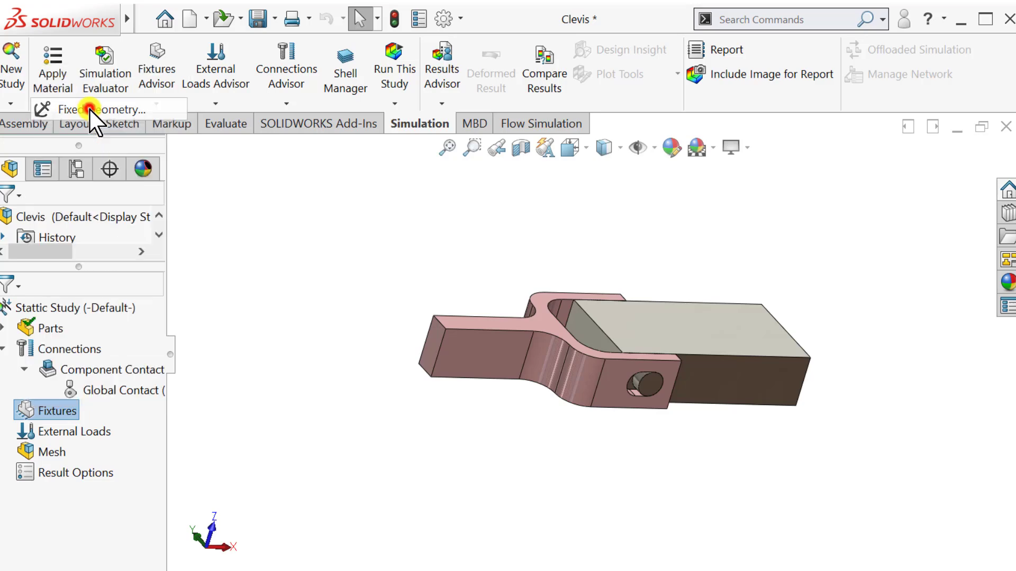
pyautogui.click(430, 349)
pyautogui.click(5, 220)
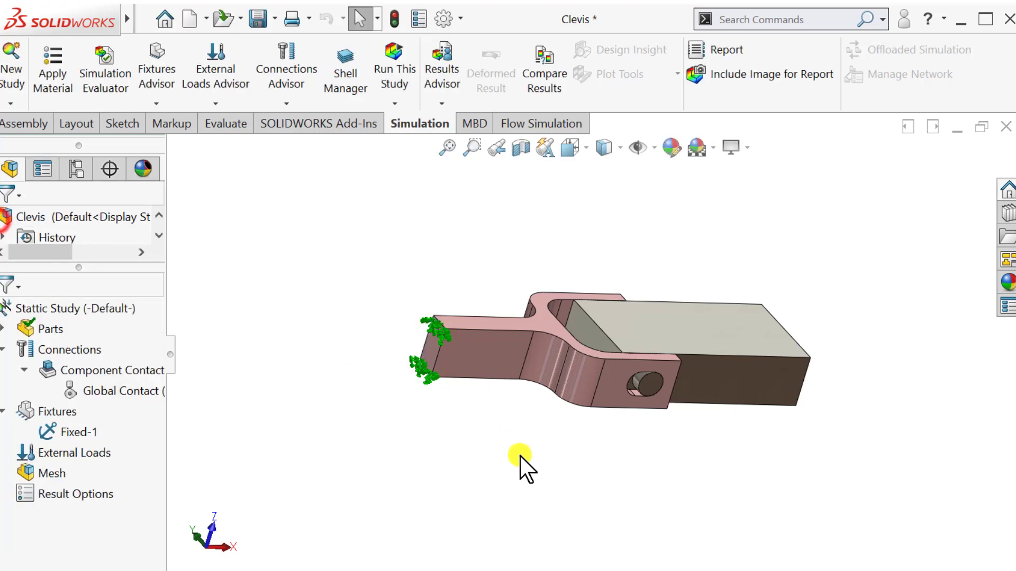
# Apply a 1000 psi pressure normal to the stem's free end face, with its direction reversed to pull outward
pyautogui.moveTo(522, 469); pyautogui.dragTo(693, 417, button='middle')
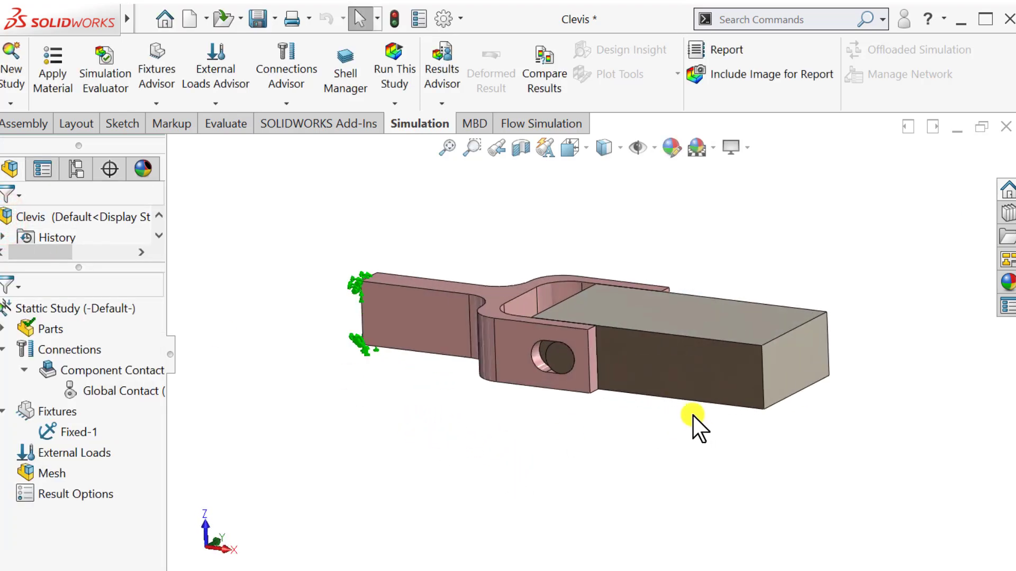
pyautogui.rightClick(69, 454)
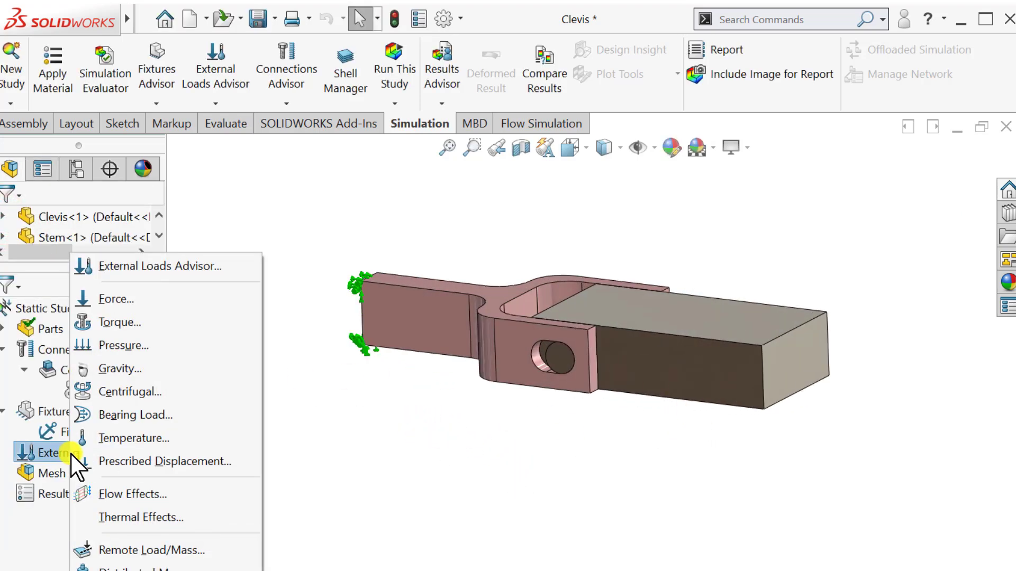
pyautogui.click(111, 345)
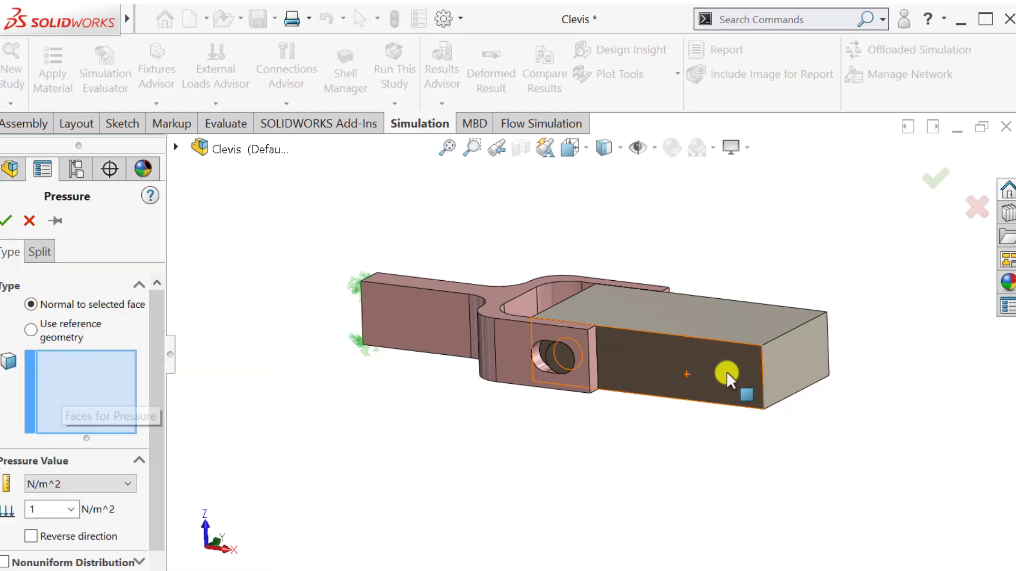
pyautogui.click(823, 369)
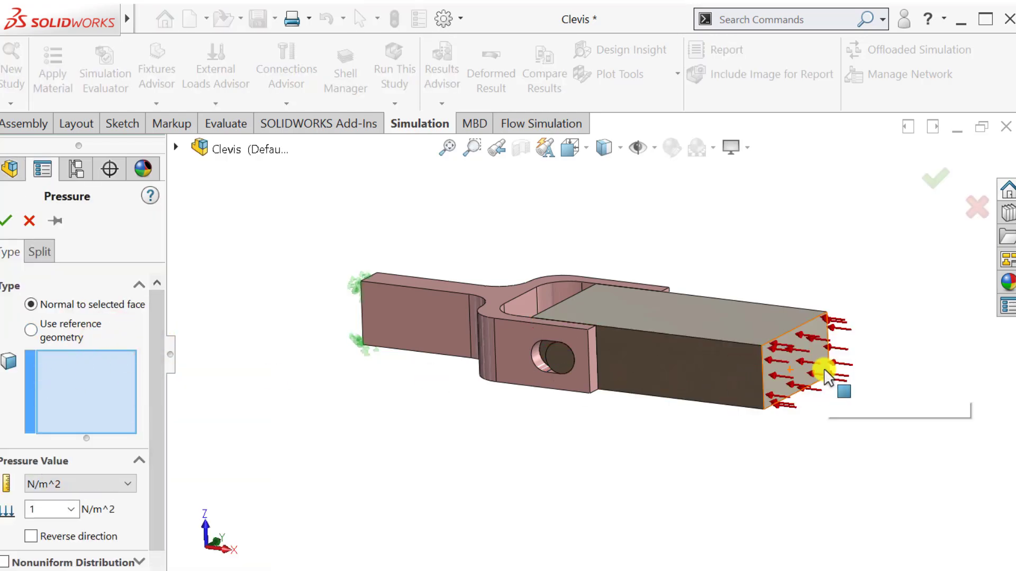
pyautogui.click(31, 536)
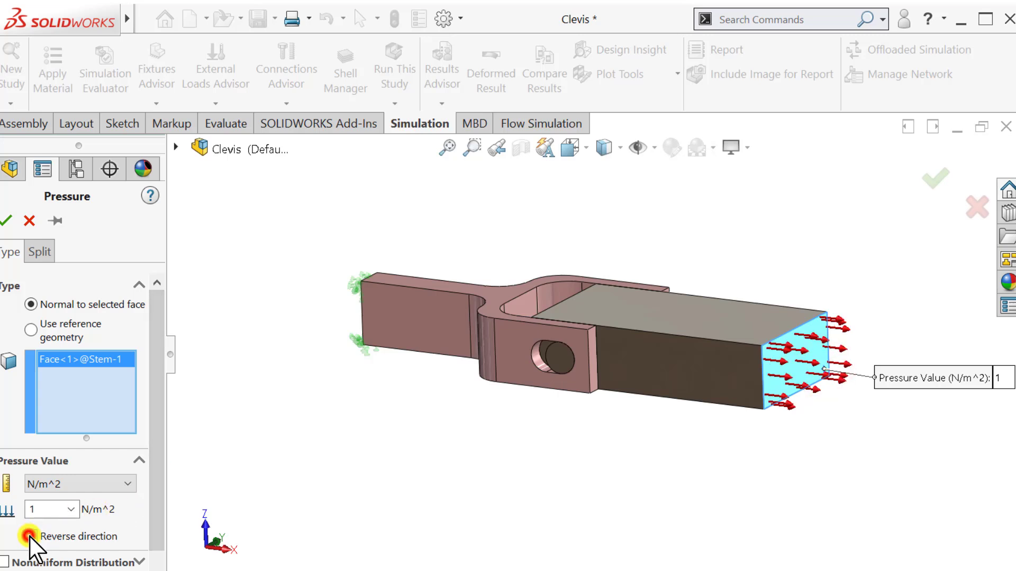
pyautogui.click(119, 480)
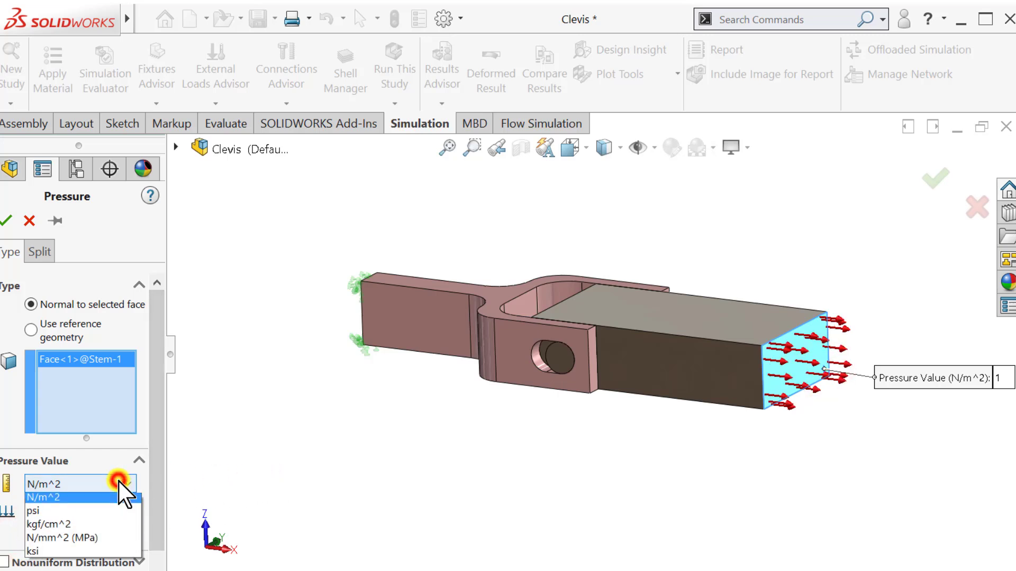
pyautogui.click(75, 514)
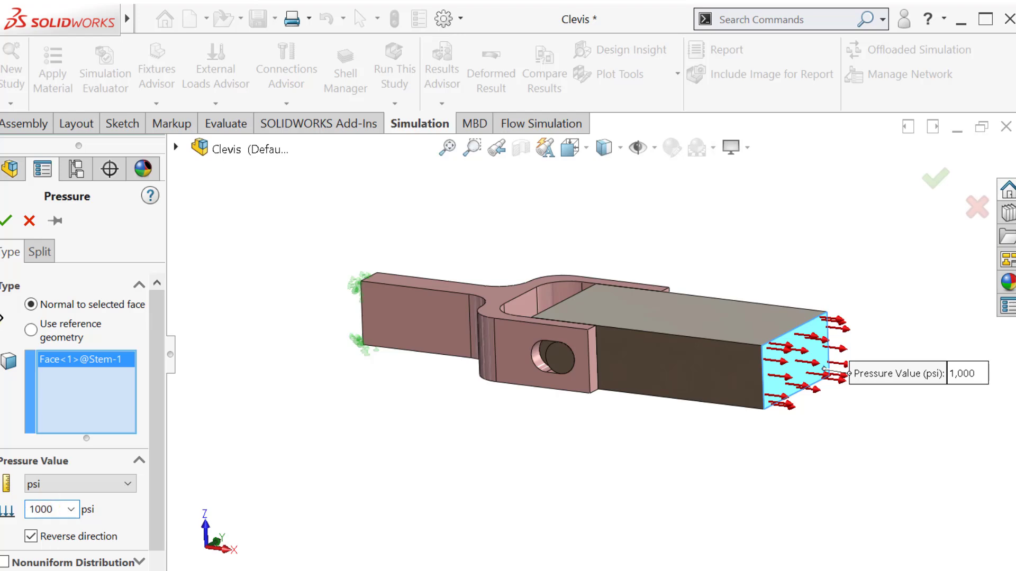
pyautogui.click(6, 223)
# Run the static study on the clevis assembly
pyautogui.scroll(-2, 569, 430)
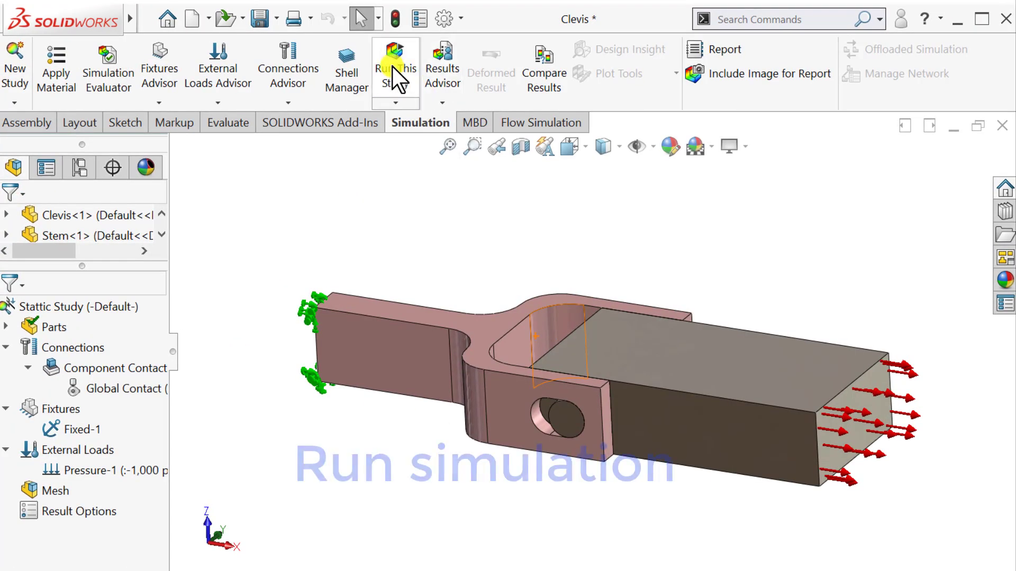
pyautogui.click(396, 79)
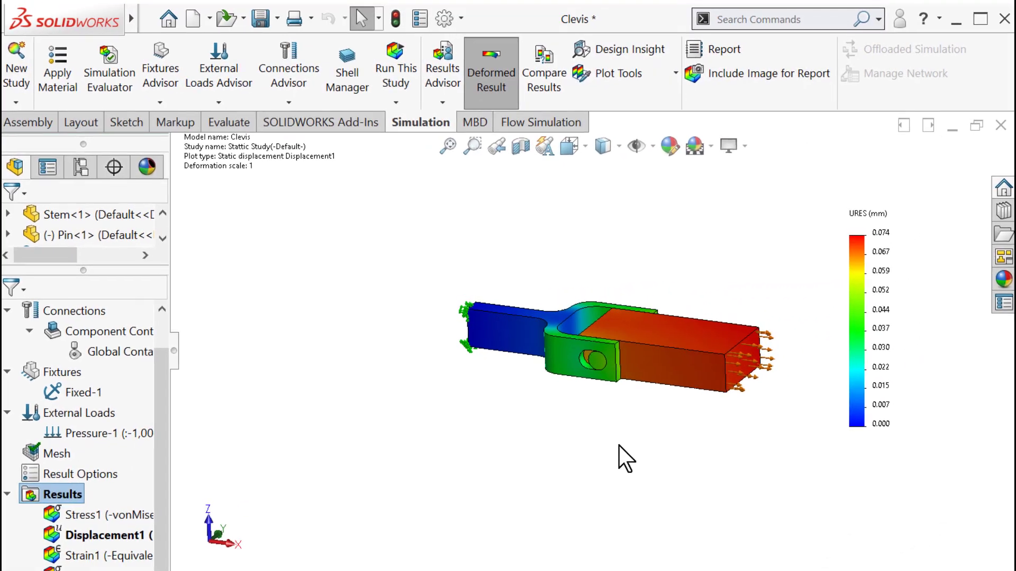
pyautogui.moveTo(619, 414); pyautogui.dragTo(642, 341, button='middle')
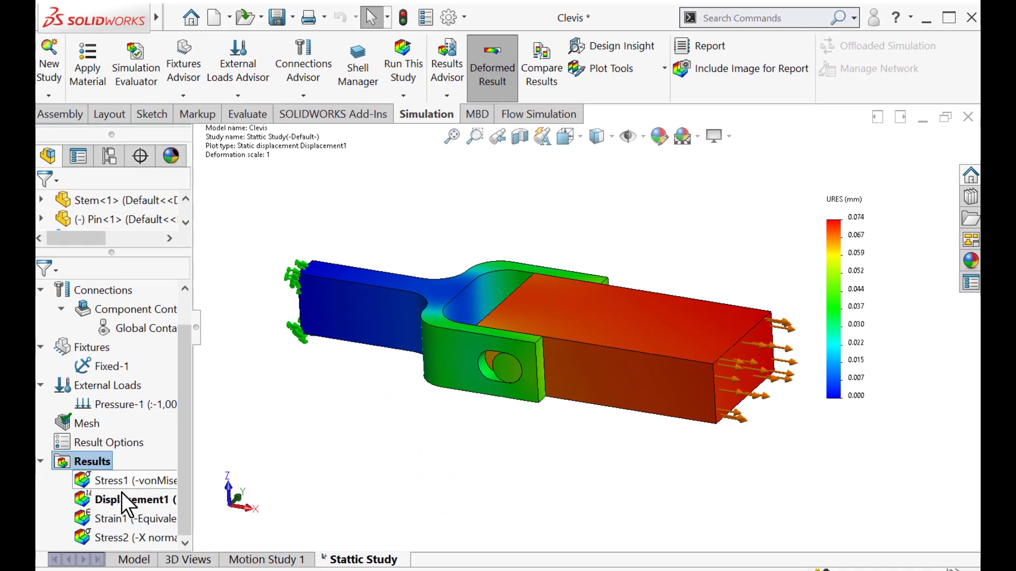
# Display the von Mises stress plot, followed by the X normal stress plot, and inspect the stress distribution
pyautogui.doubleClick(86, 514)
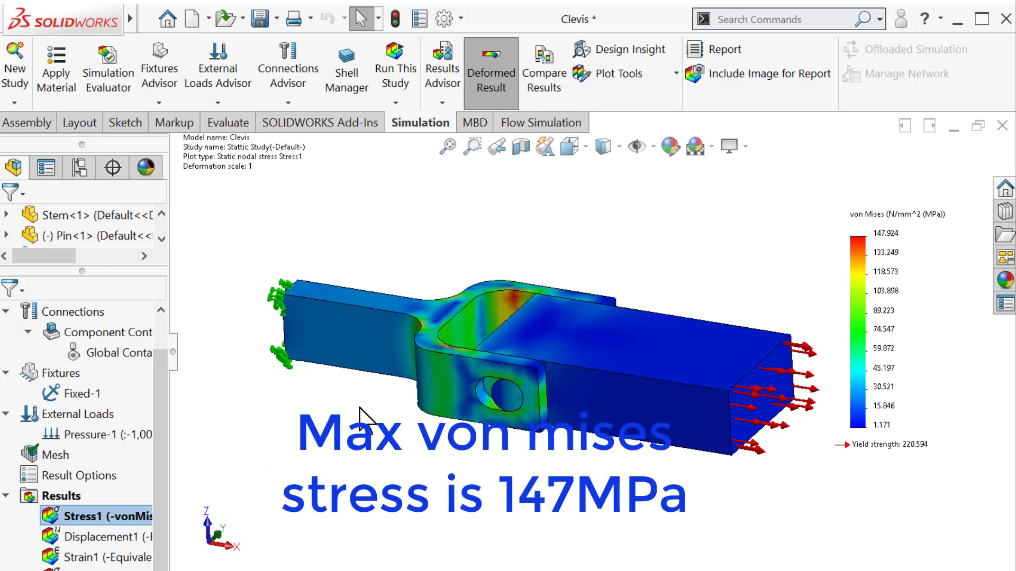
pyautogui.moveTo(360, 409); pyautogui.dragTo(364, 425, button='middle')
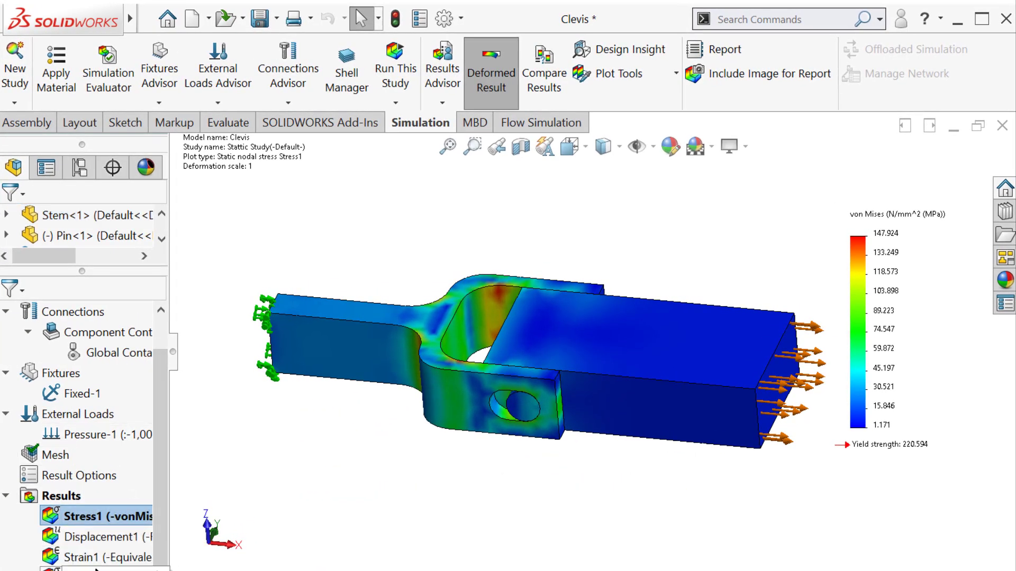
pyautogui.doubleClick(95, 568)
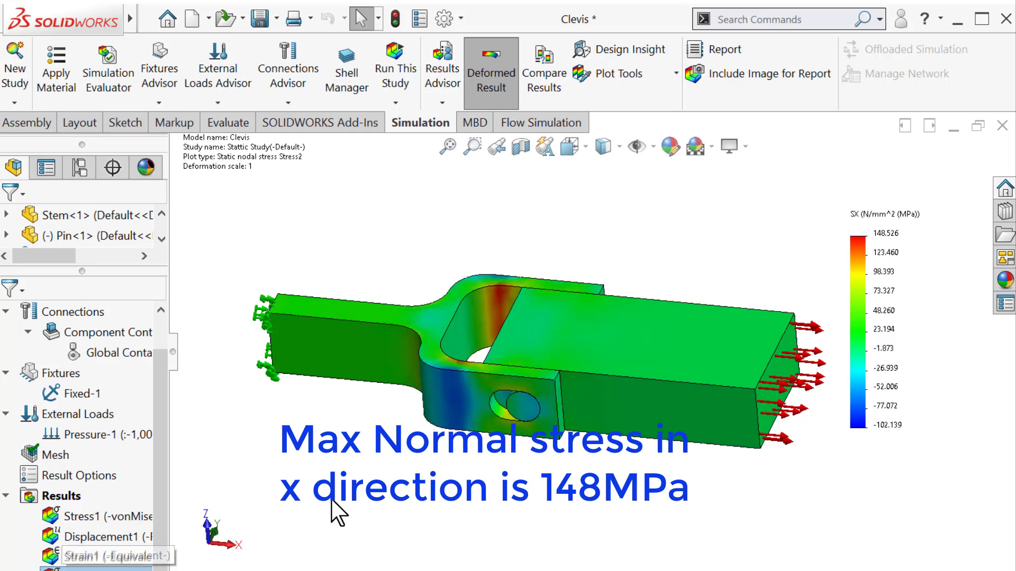
pyautogui.moveTo(354, 468)
pyautogui.mouseDown(button='middle')
pyautogui.moveTo(410, 496)
pyautogui.moveTo(336, 476)
pyautogui.mouseUp(button='middle')
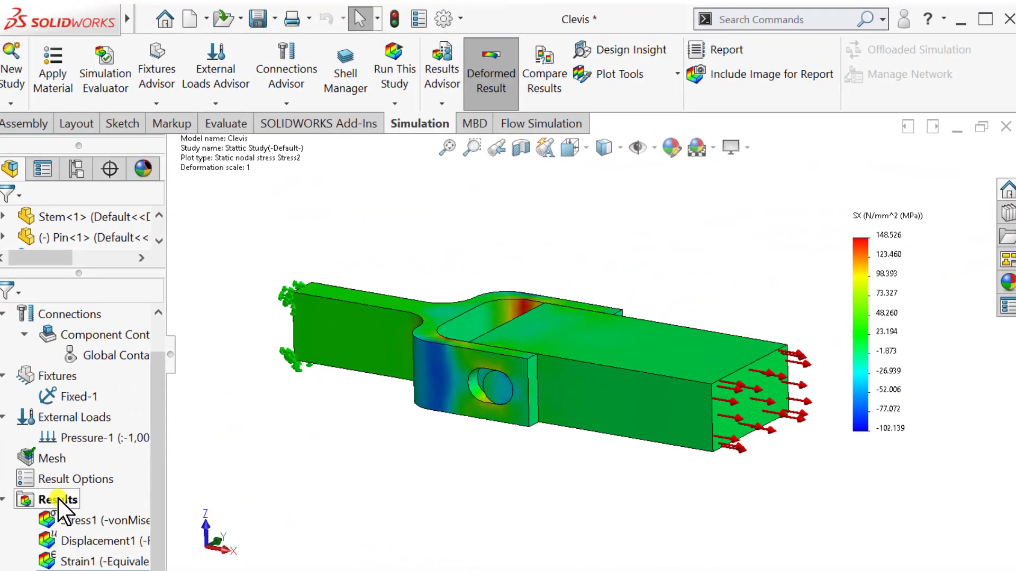
# Define a factor of safety plot for the pin body only, using the Max von Mises Stress criterion
pyautogui.rightClick(56, 560)
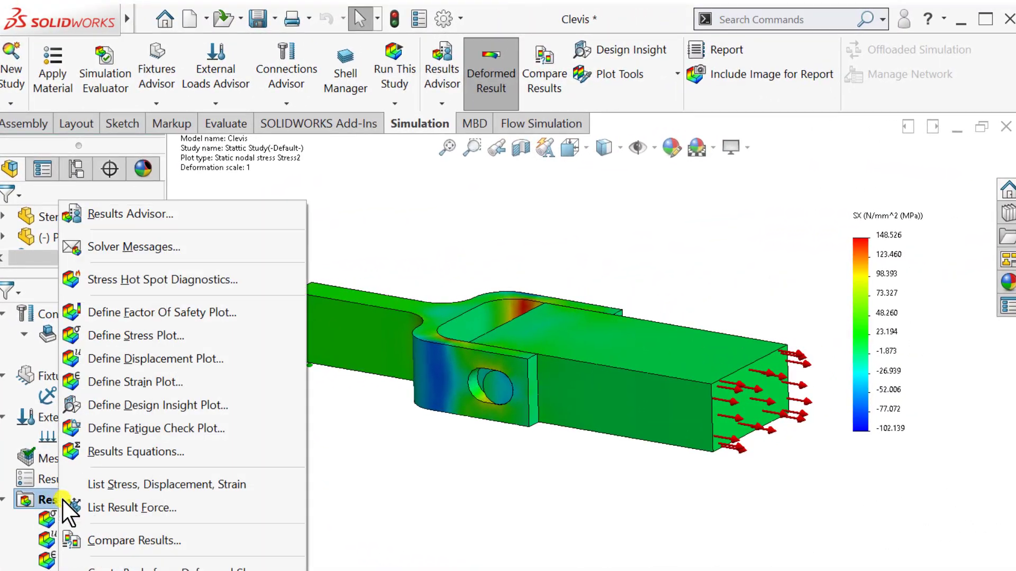
pyautogui.click(151, 312)
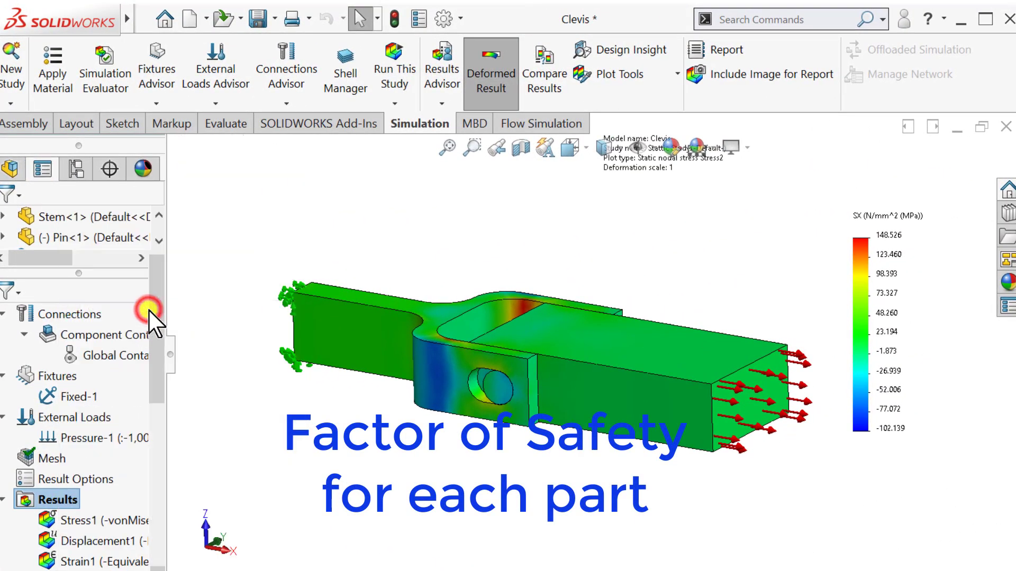
pyautogui.click(31, 361)
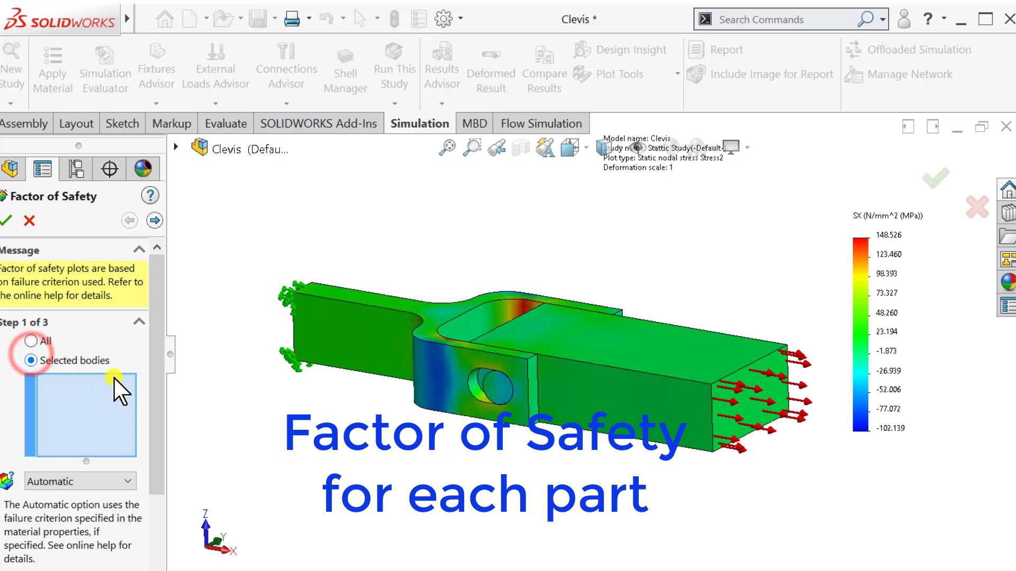
pyautogui.click(494, 385)
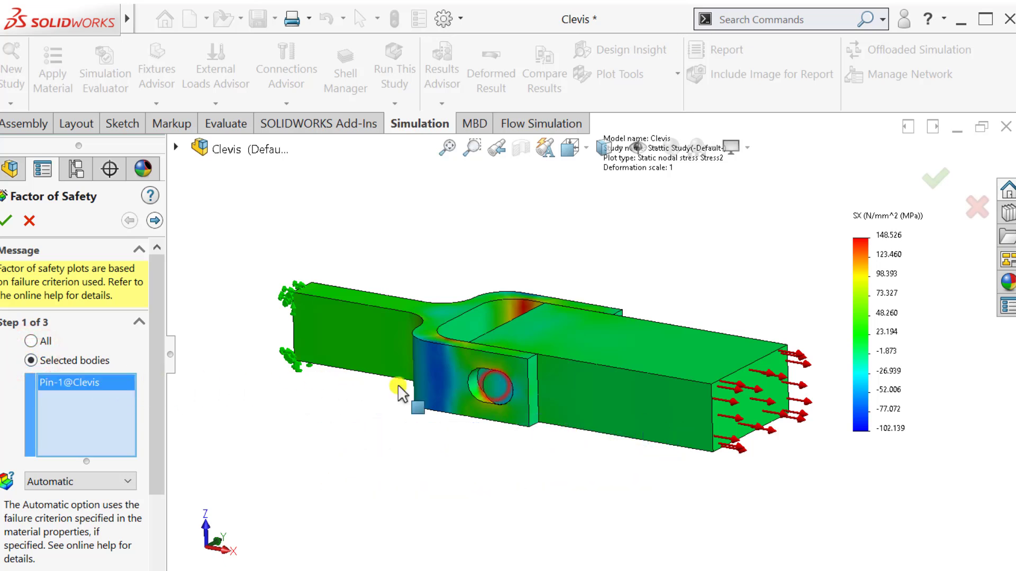
pyautogui.click(124, 481)
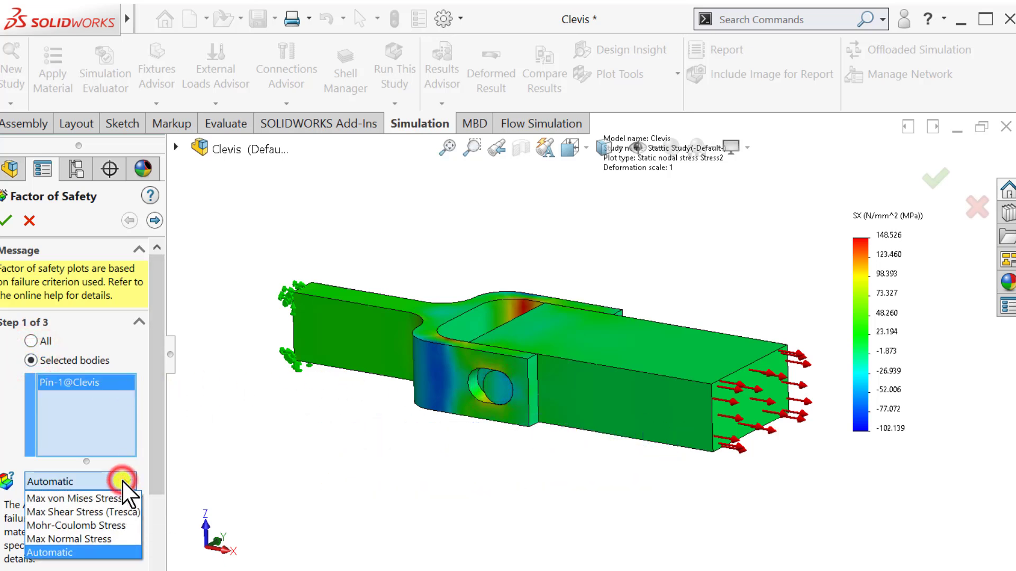
pyautogui.click(113, 498)
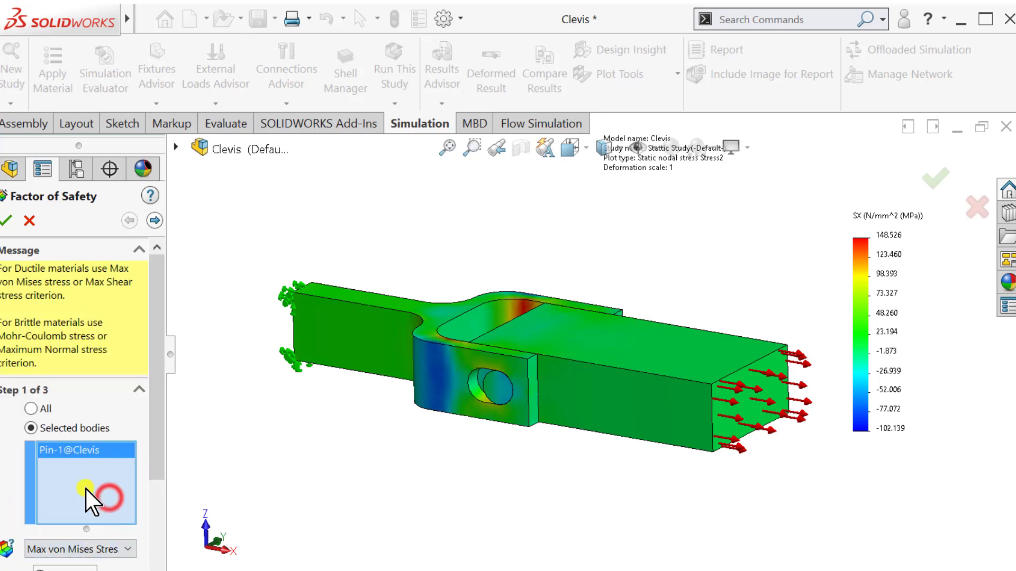
pyautogui.click(7, 220)
pyautogui.moveTo(415, 233); pyautogui.dragTo(436, 294, button='middle')
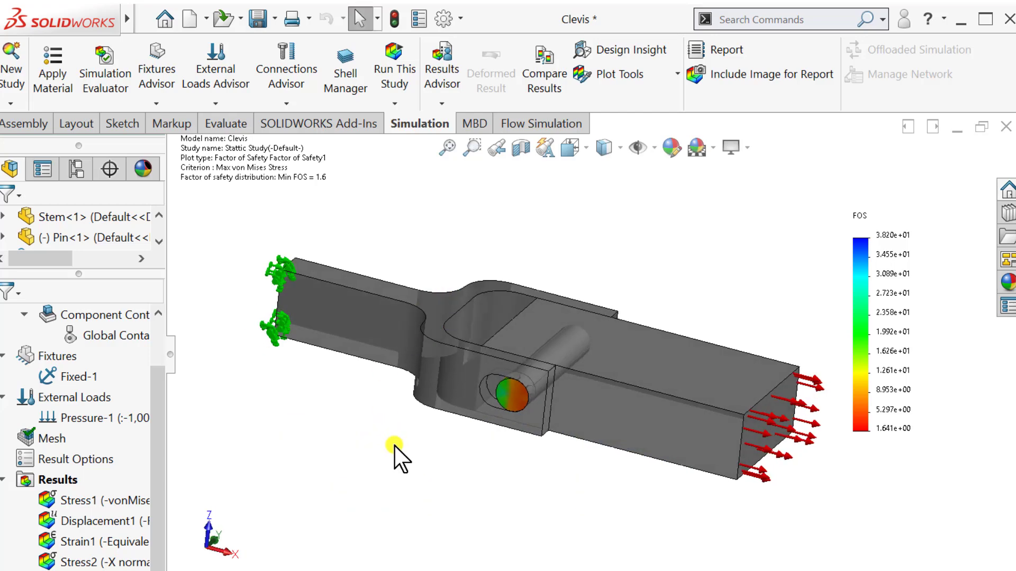
# Define a factor of safety plot for the clevis body only, using the Max von Mises Stress criterion
pyautogui.rightClick(55, 481)
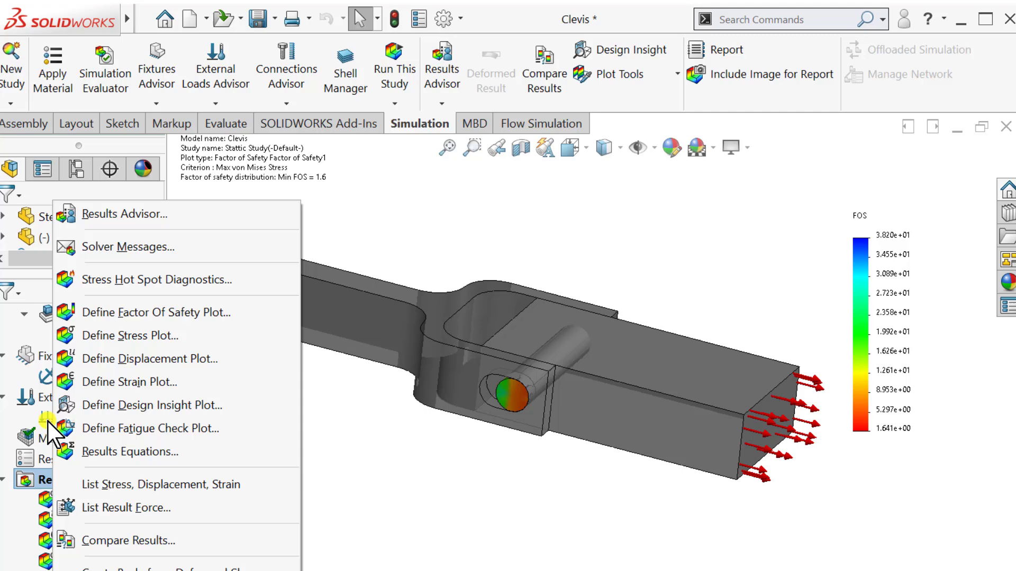
pyautogui.click(106, 312)
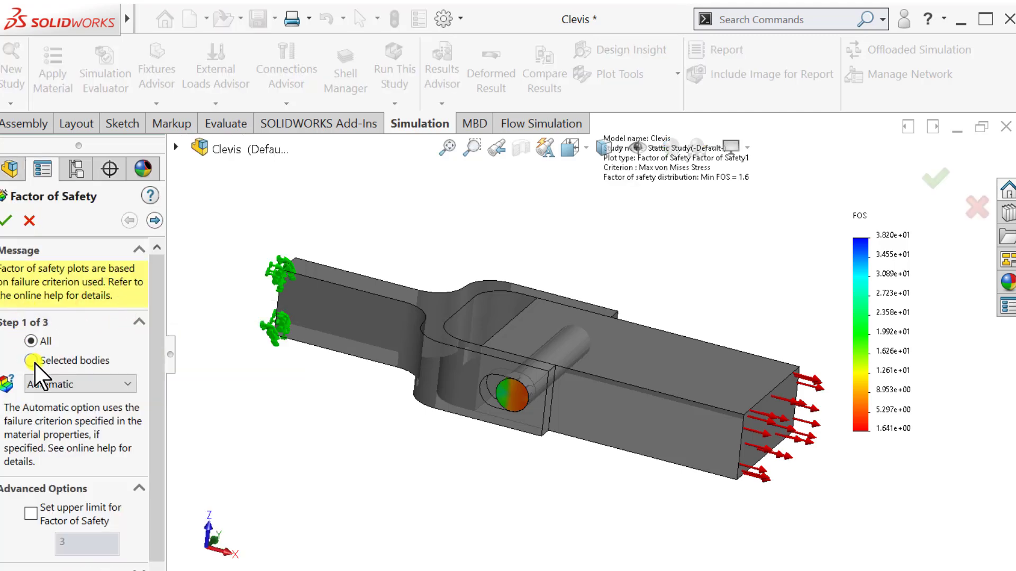
pyautogui.click(33, 360)
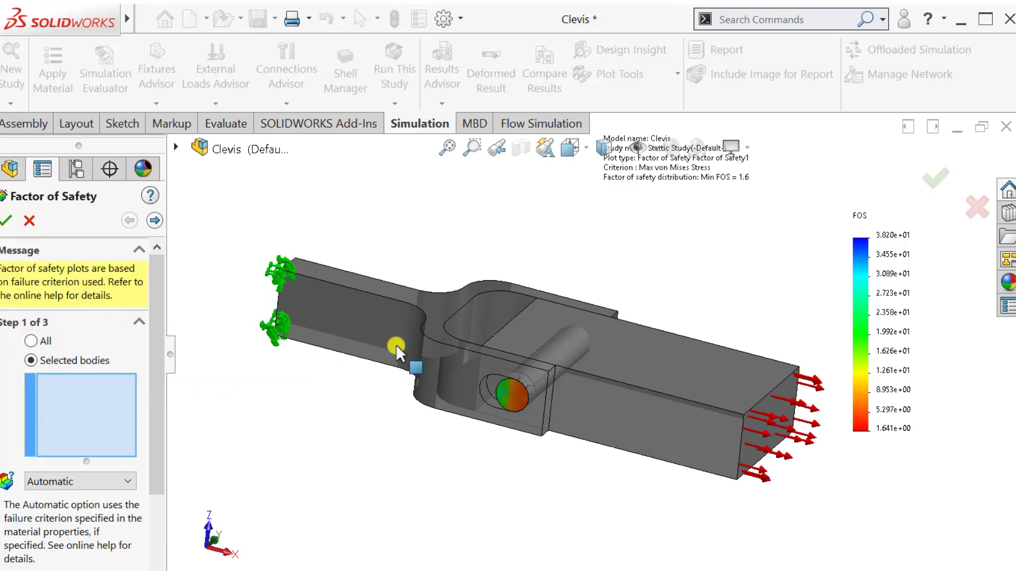
pyautogui.click(110, 482)
pyautogui.click(92, 498)
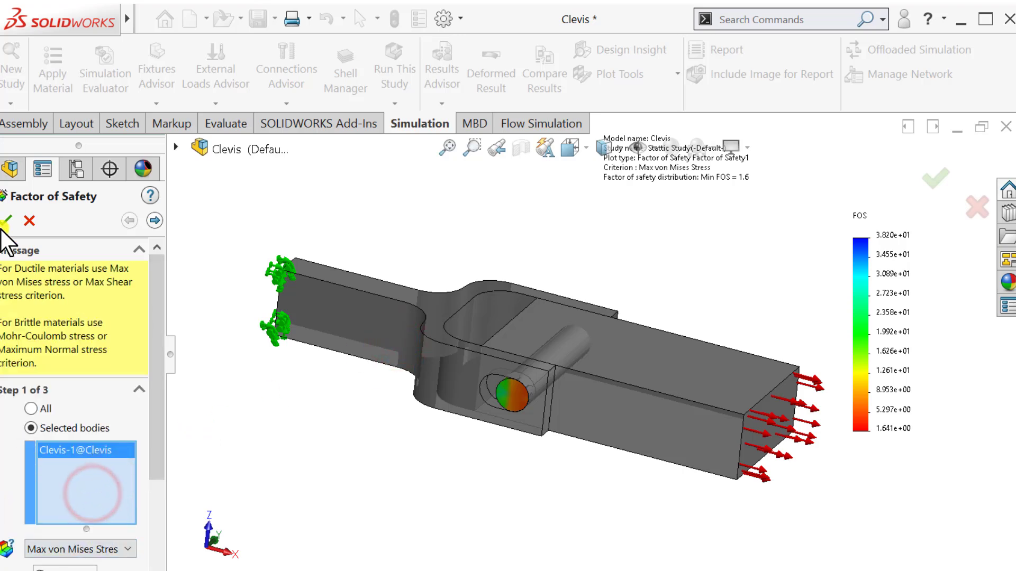
pyautogui.moveTo(356, 419)
pyautogui.mouseDown(button='middle')
pyautogui.moveTo(366, 414)
pyautogui.moveTo(347, 449)
pyautogui.moveTo(343, 426)
pyautogui.moveTo(353, 423)
pyautogui.mouseUp(button='middle')
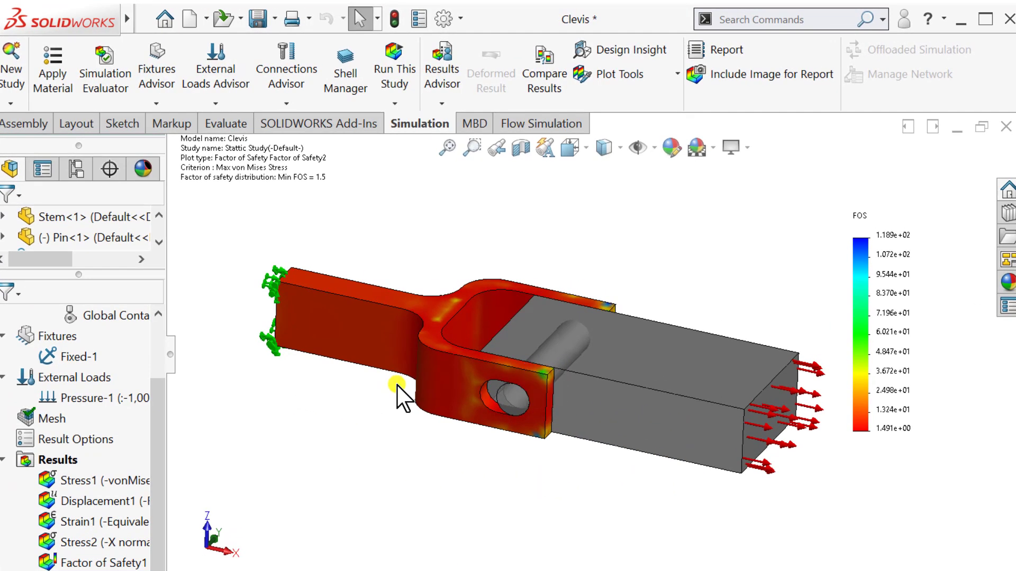
# Edit the clevis body's factor of safety plot to apply an upper limit of 3
pyautogui.rightClick(81, 563)
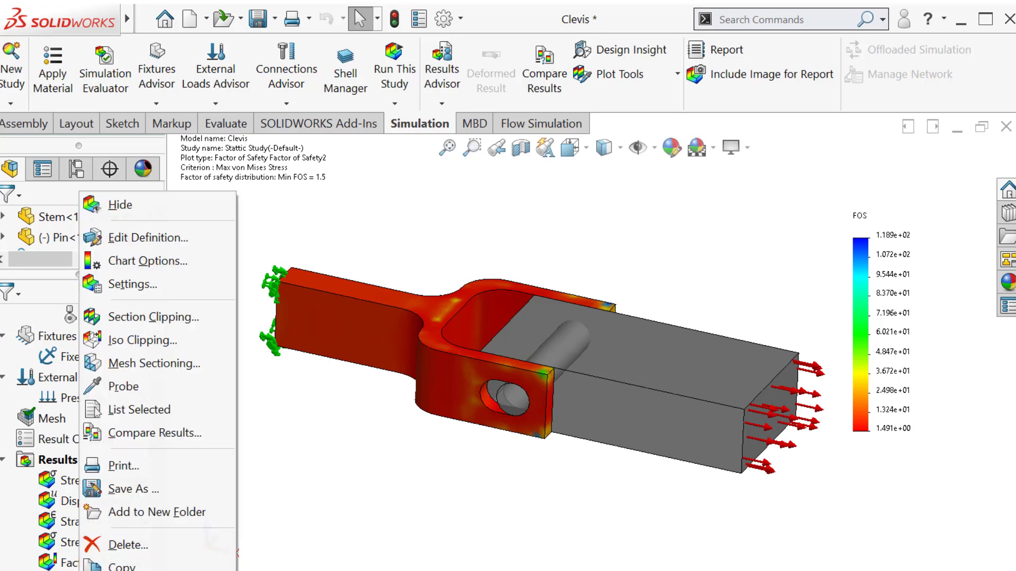
pyautogui.click(142, 238)
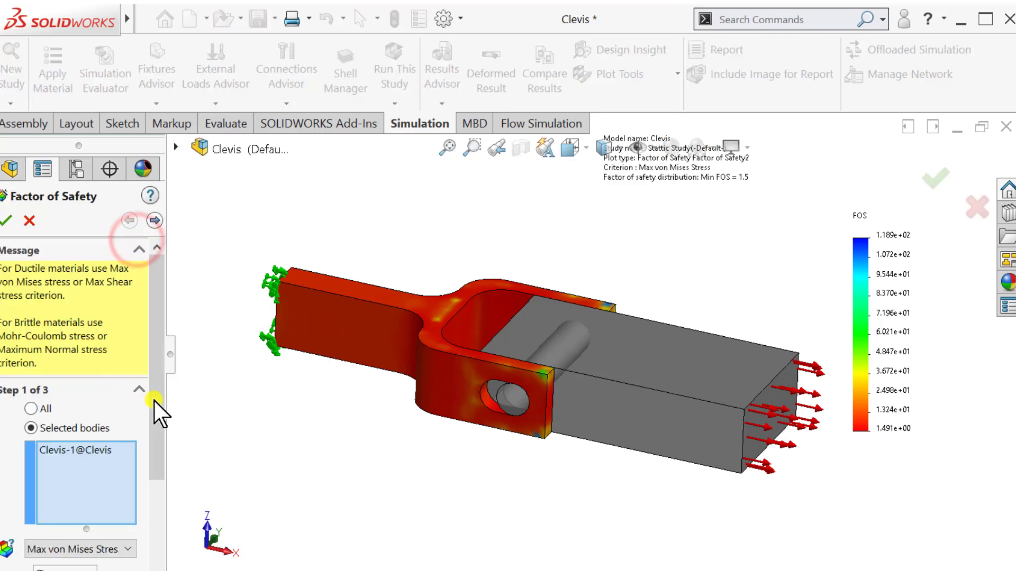
pyautogui.moveTo(156, 400); pyautogui.dragTo(158, 488)
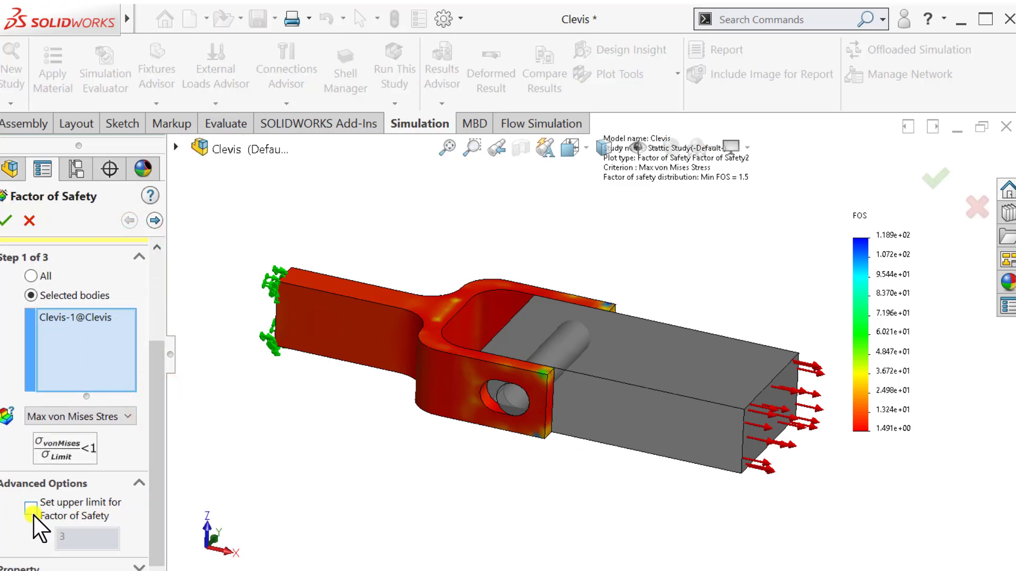
pyautogui.click(7, 220)
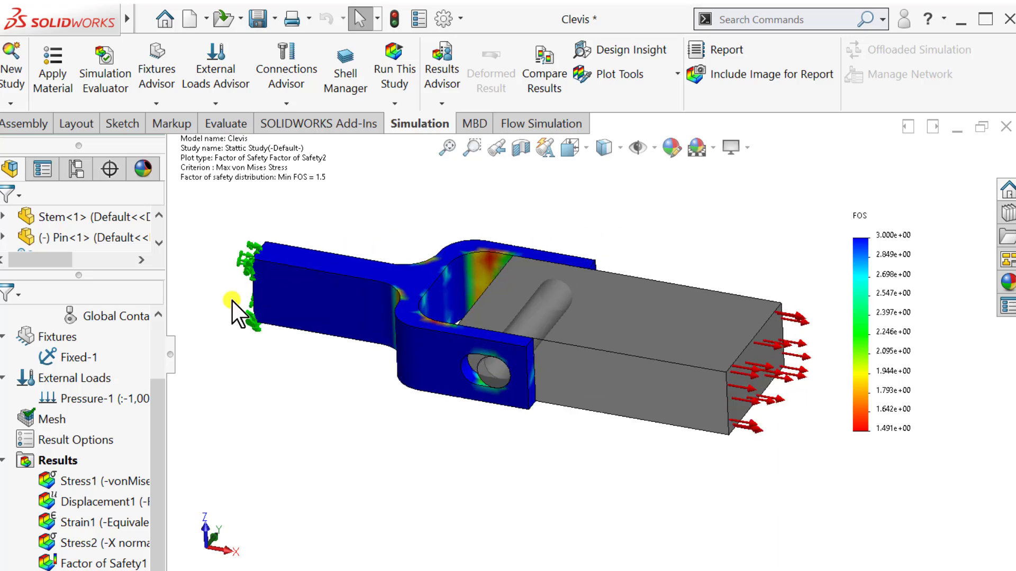
# Define a factor of safety plot for the stem body only, using the Max von Mises Stress criterion, and inspect its distribution
pyautogui.rightClick(69, 460)
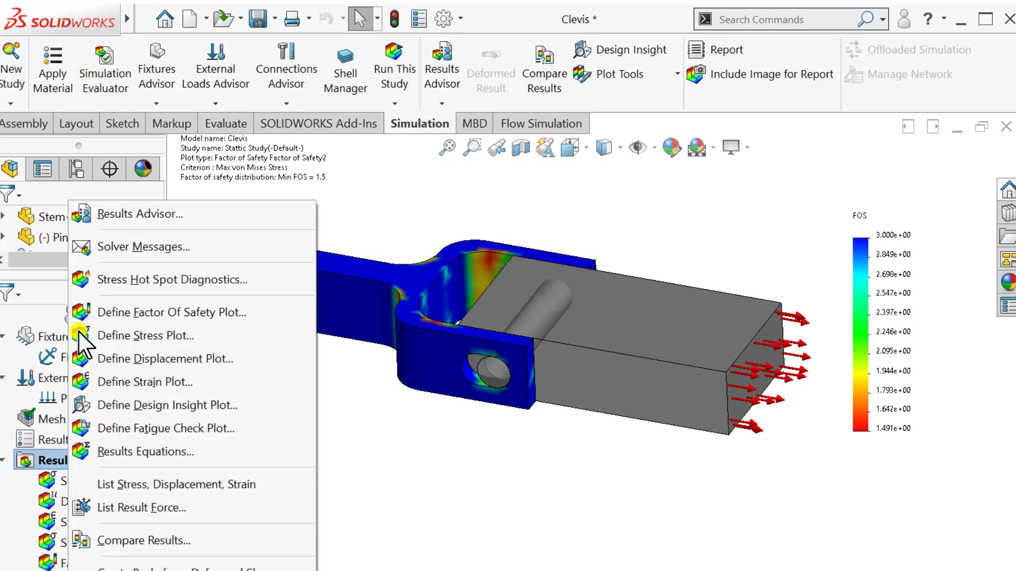
pyautogui.click(163, 309)
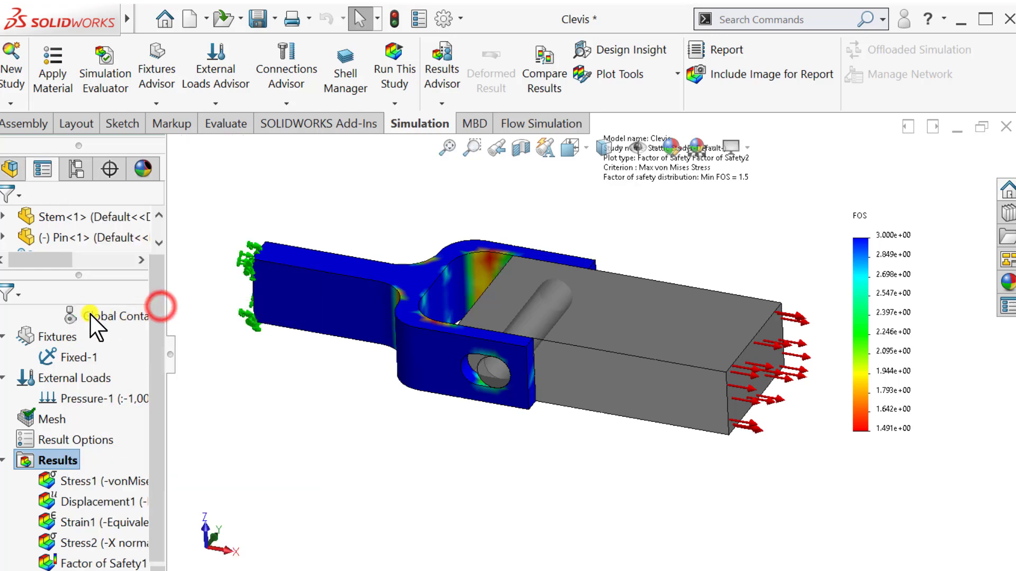
pyautogui.click(31, 360)
pyautogui.click(617, 368)
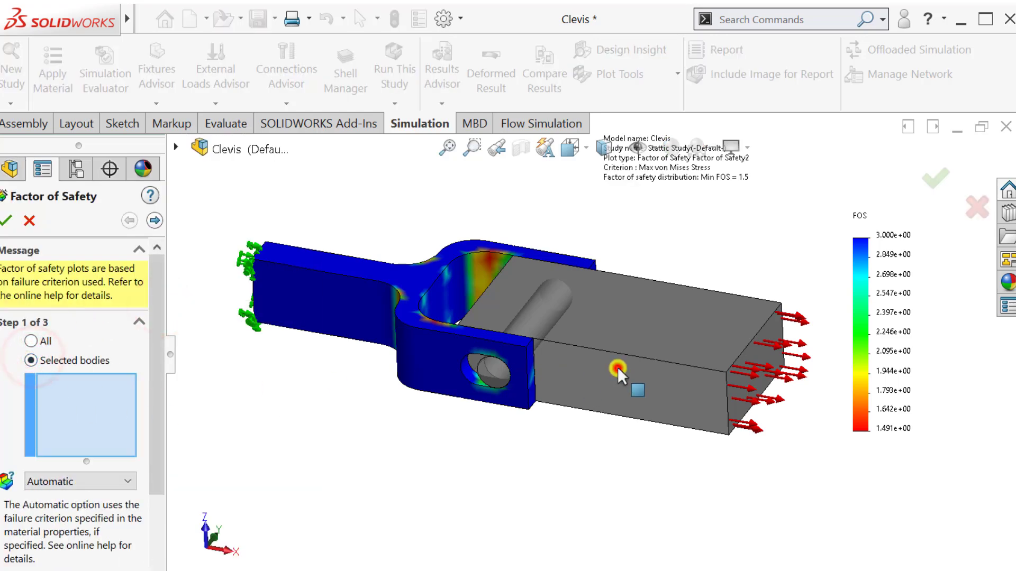
pyautogui.click(84, 481)
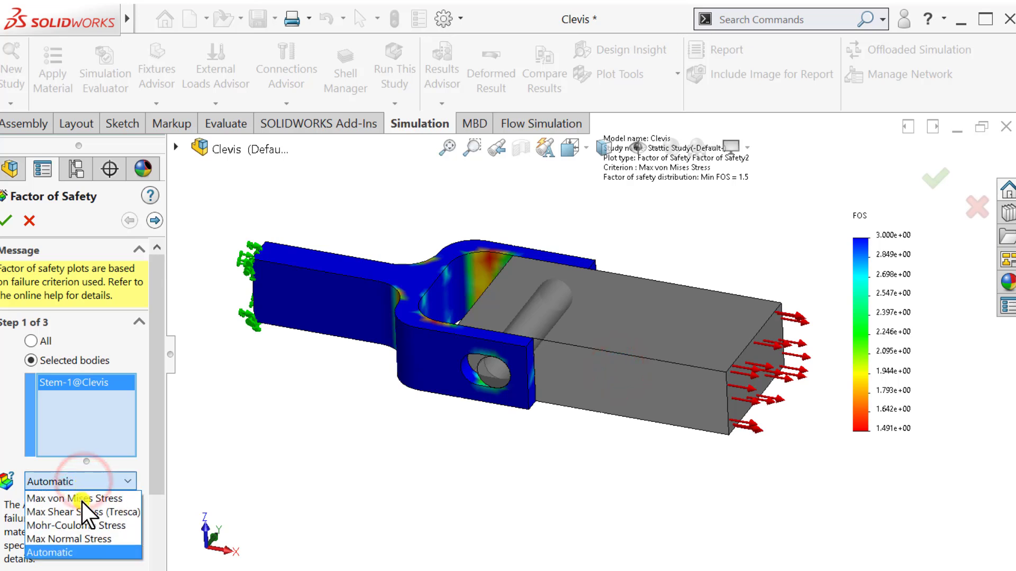
pyautogui.click(84, 498)
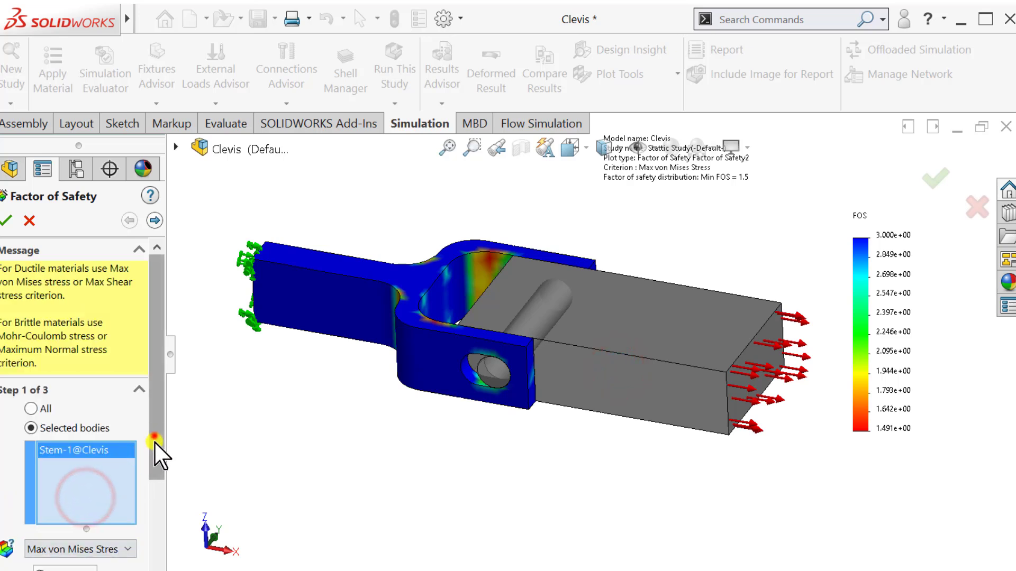
pyautogui.click(154, 434)
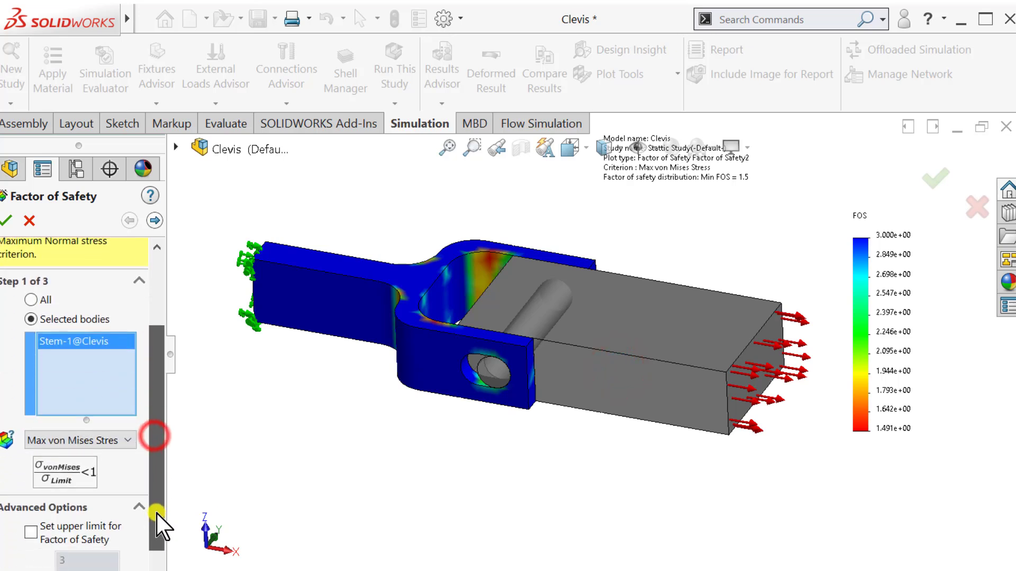
pyautogui.click(6, 219)
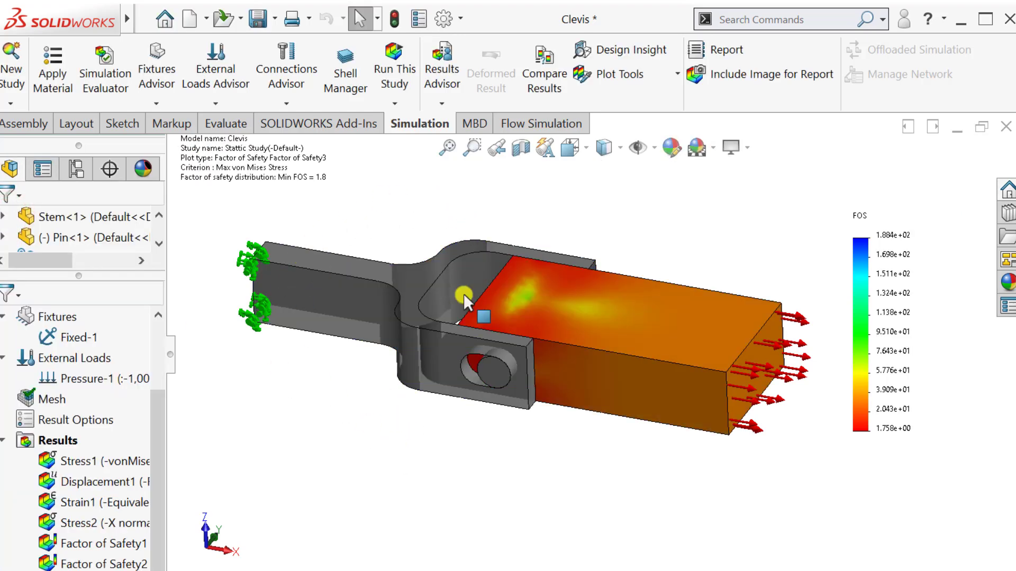
pyautogui.scroll(1, 596, 239)
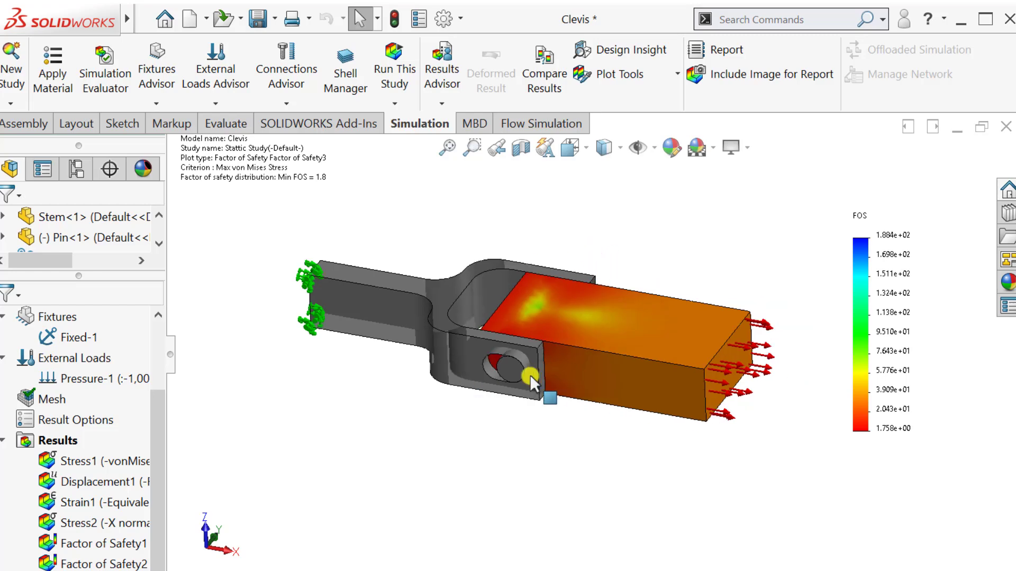
pyautogui.scroll(-1, 531, 373)
pyautogui.moveTo(532, 372)
pyautogui.mouseDown(button='middle')
pyautogui.moveTo(529, 397)
pyautogui.moveTo(510, 405)
pyautogui.moveTo(526, 367)
pyautogui.mouseUp(button='middle')
pyautogui.scroll(-1, 699, 234)
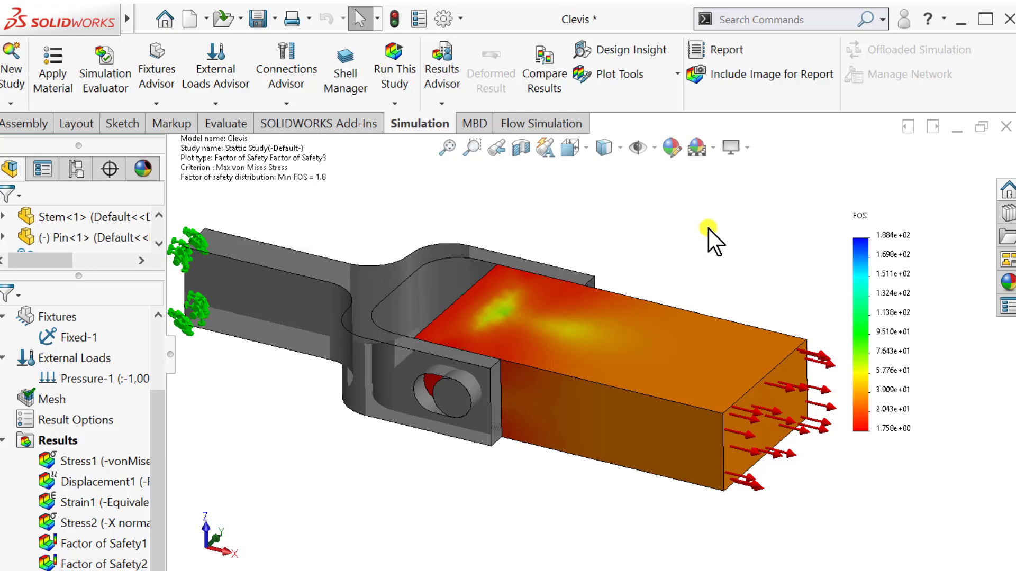
pyautogui.scroll(1, 709, 233)
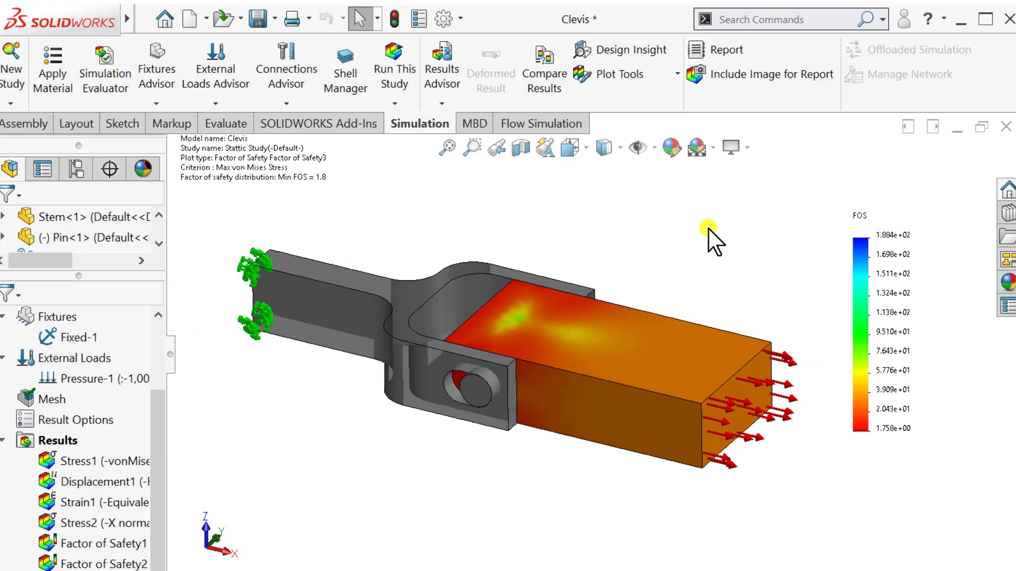